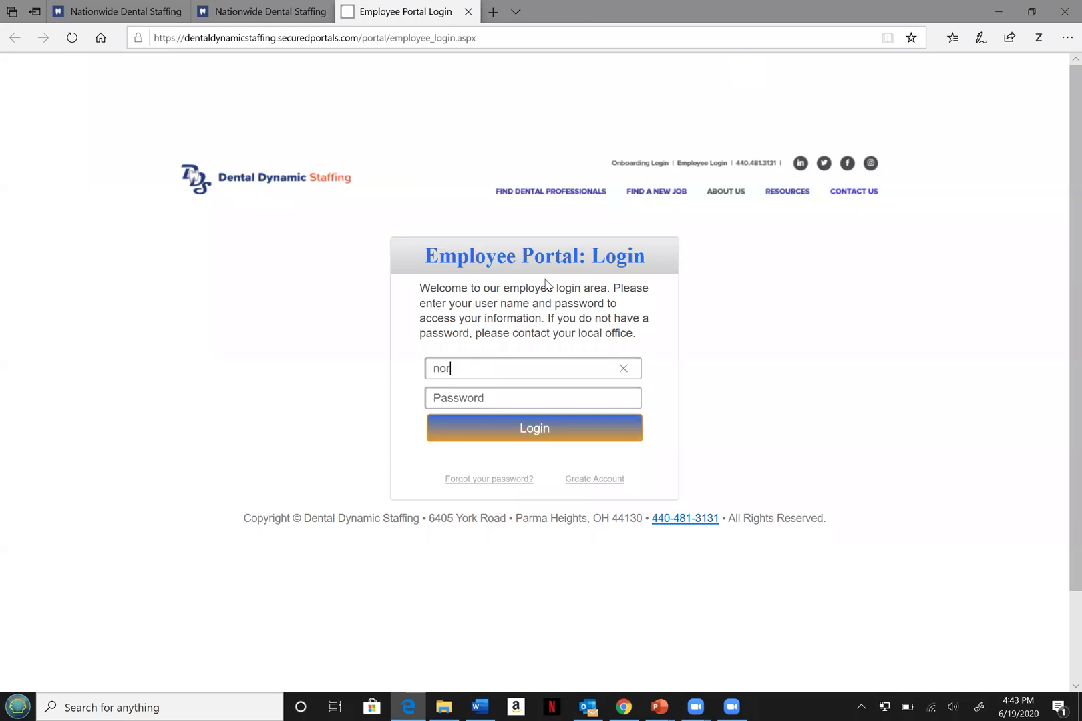
- Log in as norris, accept the employee agreement, and dismiss Edge's save-password prompt
text(ris)
key(Tab)
text(•••••••)
text(•••)
key(Return)
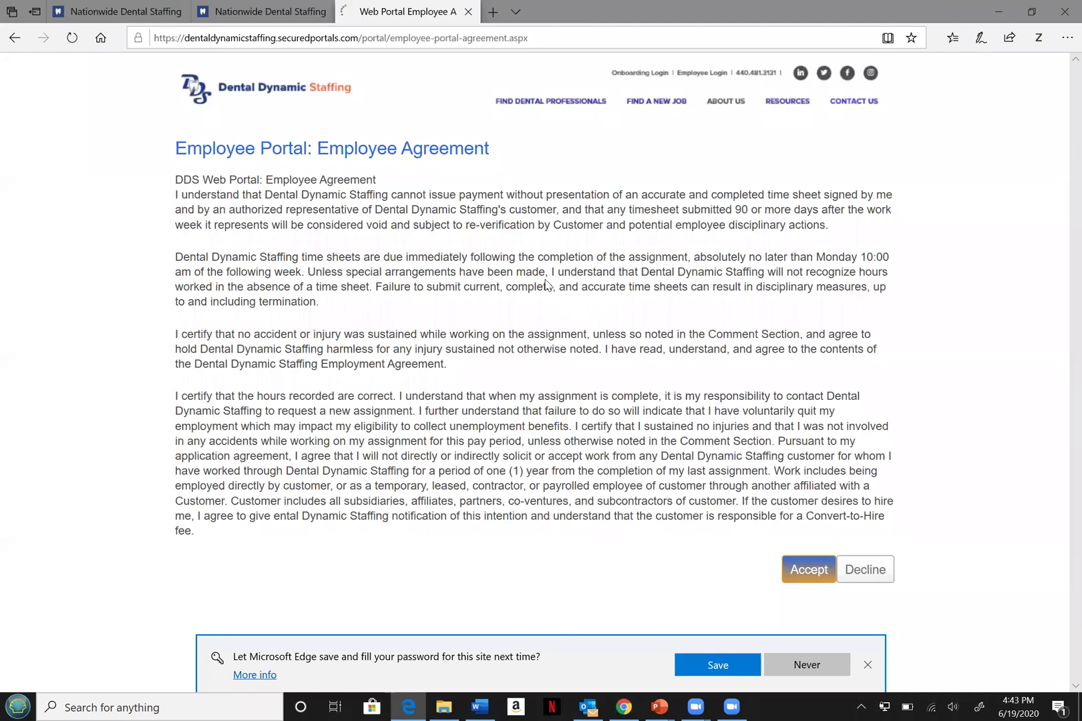
click(821, 575)
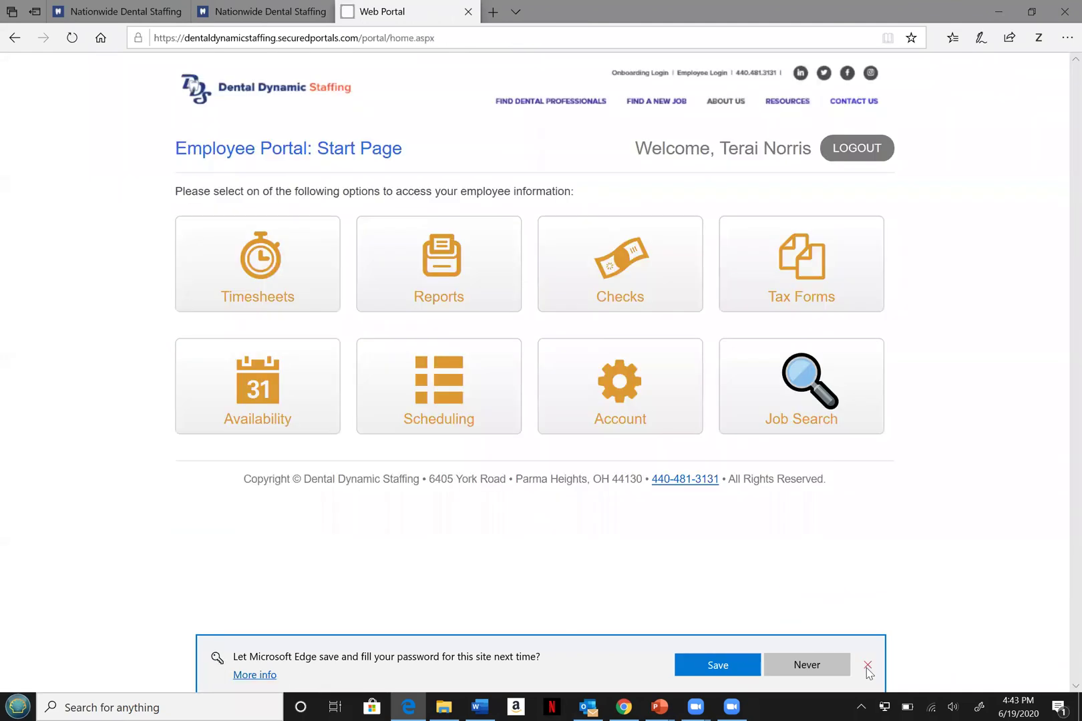
click(866, 667)
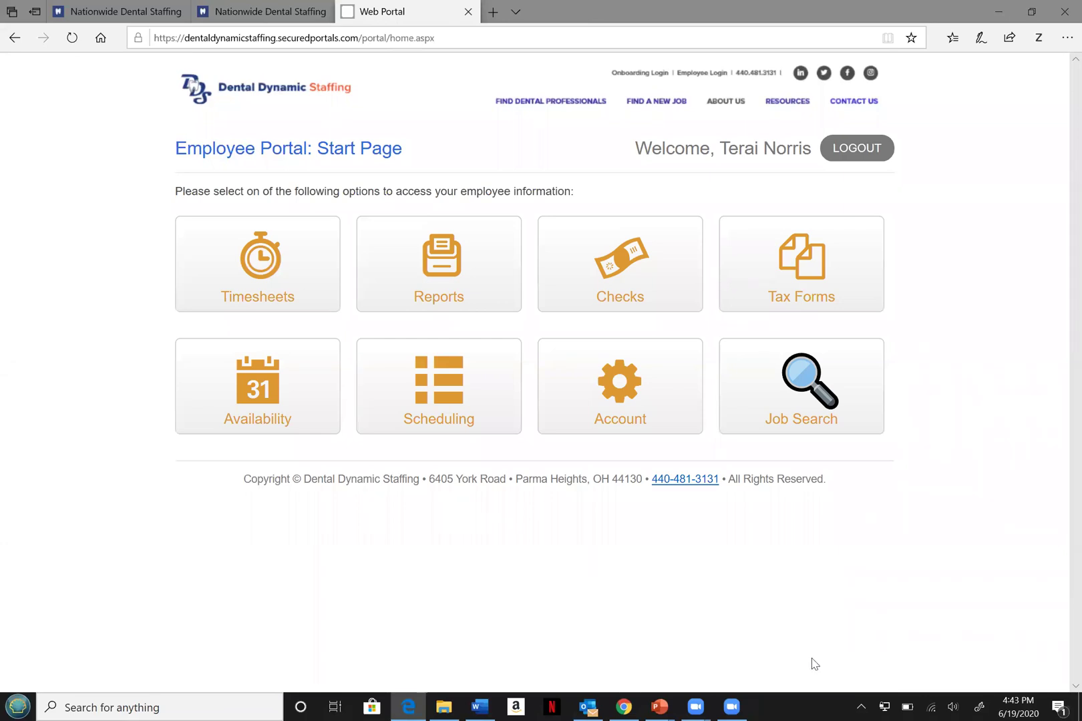
- Look over the account options, then expand the Timesheets menu
click(656, 380)
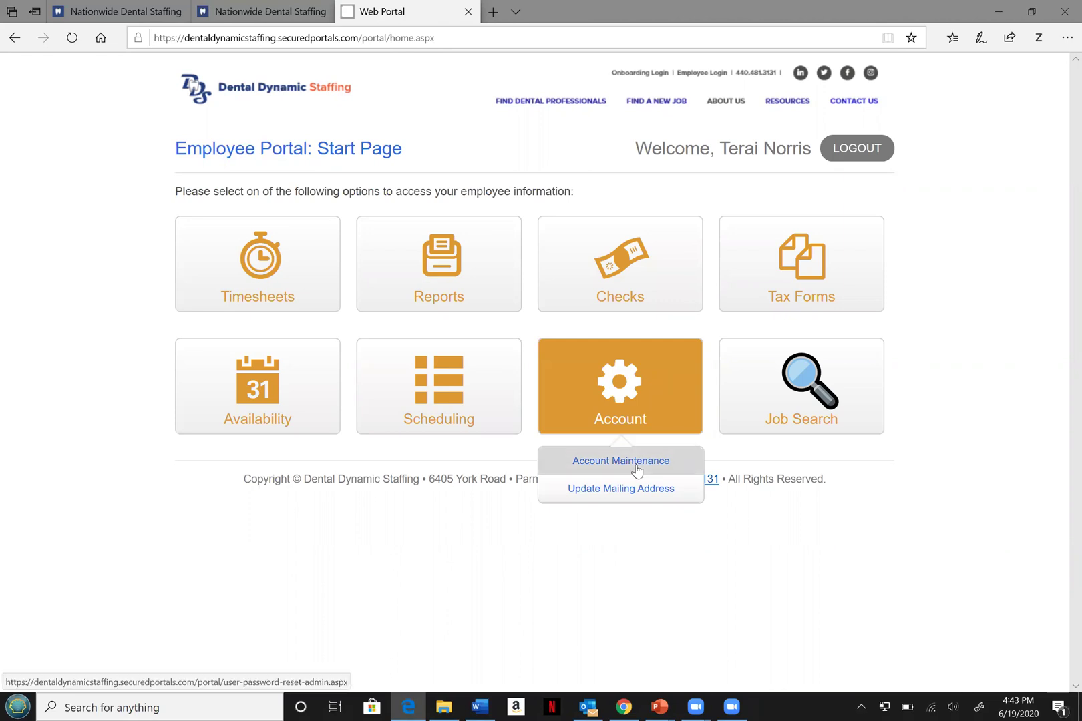
click(292, 613)
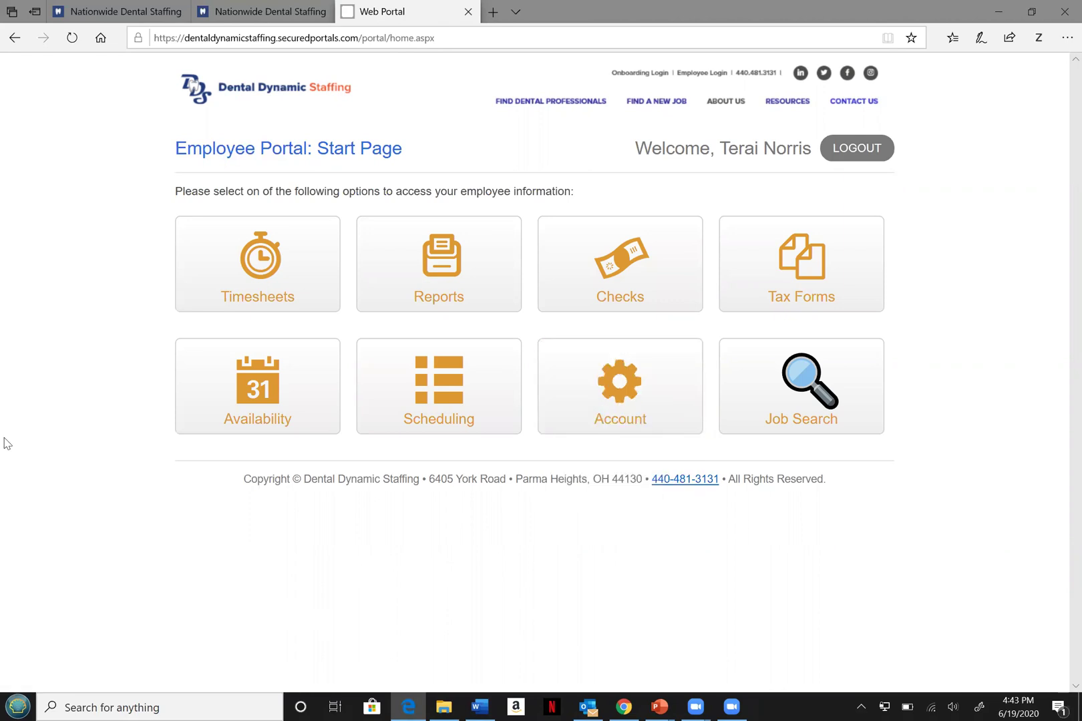
click(191, 294)
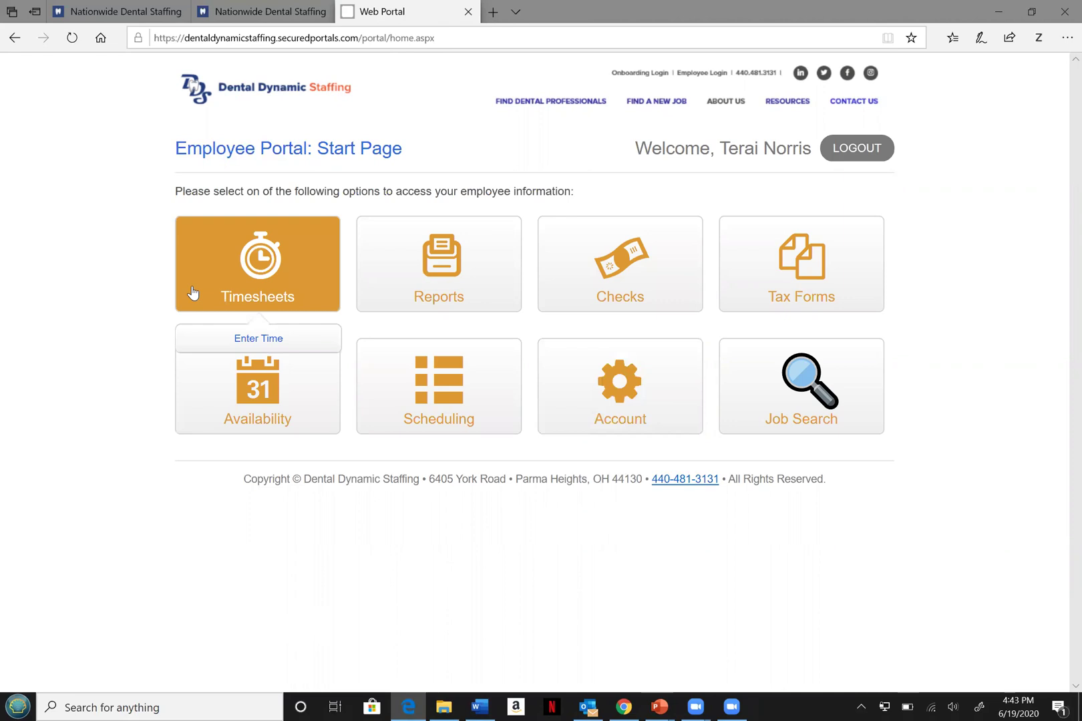
- Open the week-ending 06/06/2020 timesheet from the Open Timesheets list
click(301, 336)
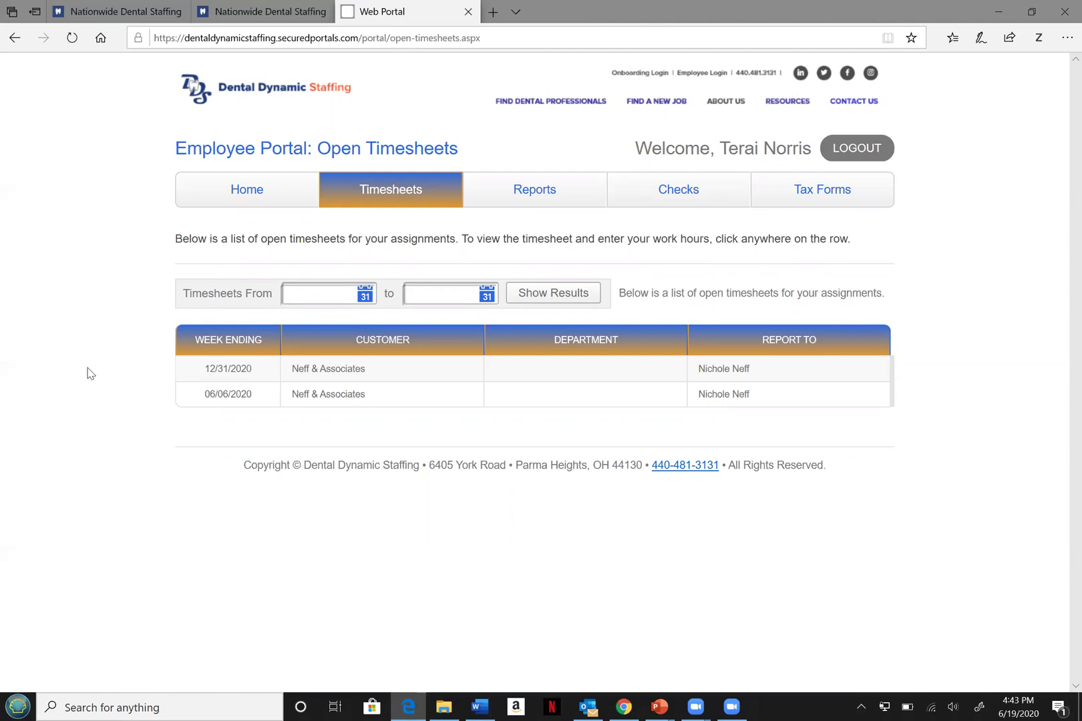
click(221, 405)
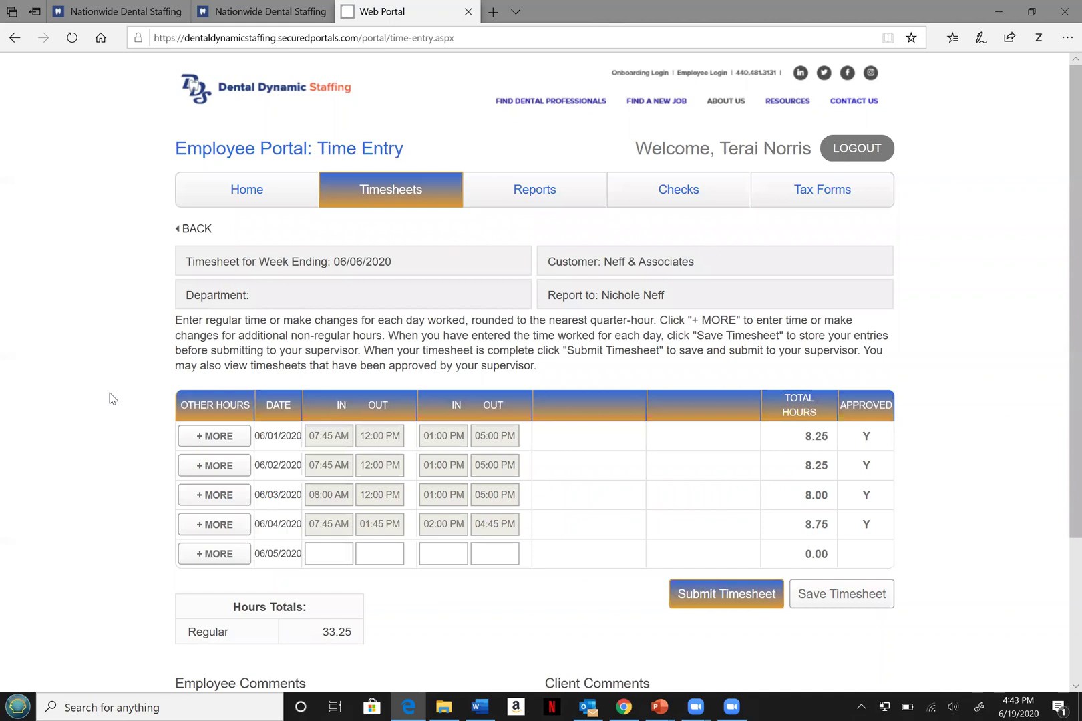
scroll(114, 399, down, 2)
scroll(306, 329, down, 1)
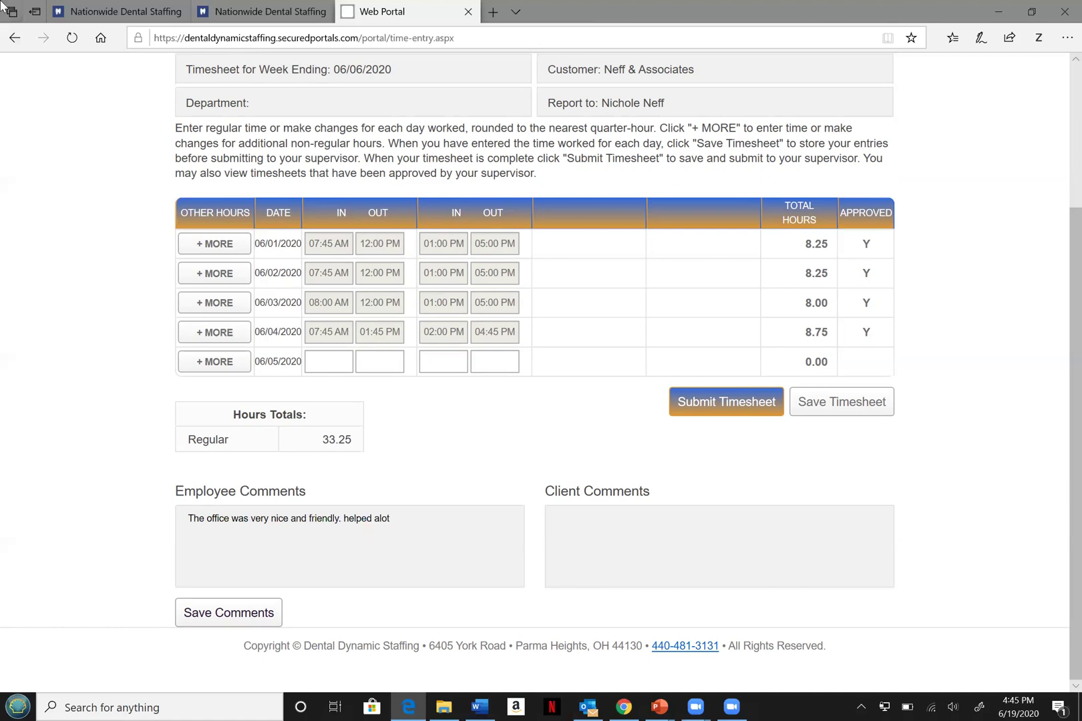
- Go back twice in the browser to the Employee Portal Start Page
click(17, 40)
click(16, 40)
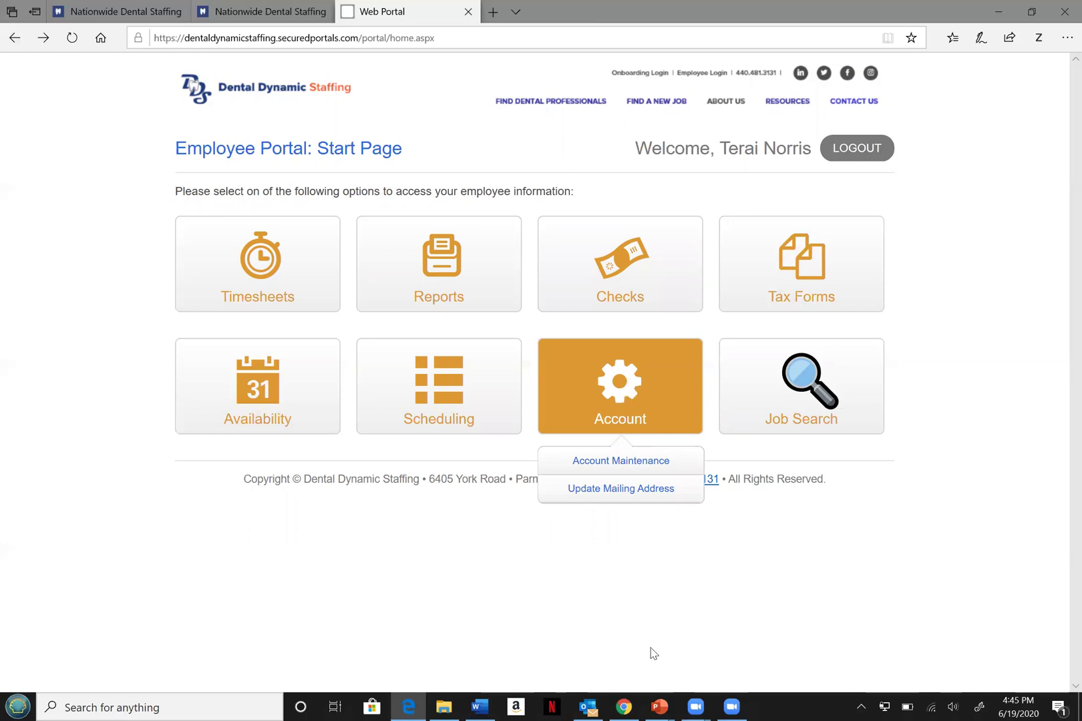
- Preview PowerPoint's two windows: the web portal tutorial deck and its slide show
click(662, 704)
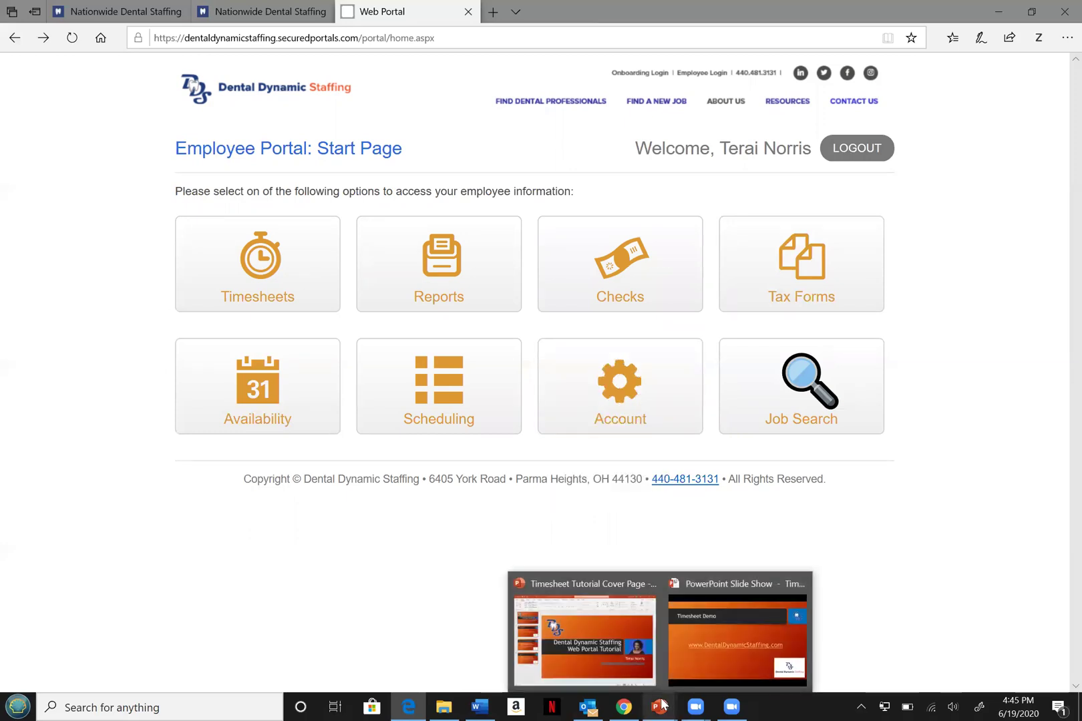